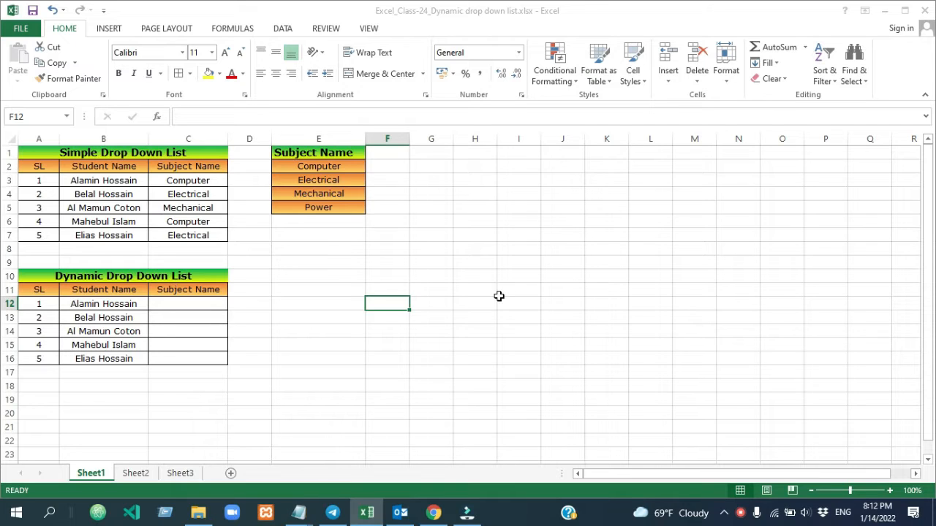
Step: Examine the student names, the Subject Name column of the Simple Drop Down List table, and the subject list in E2:E5
click(435, 252)
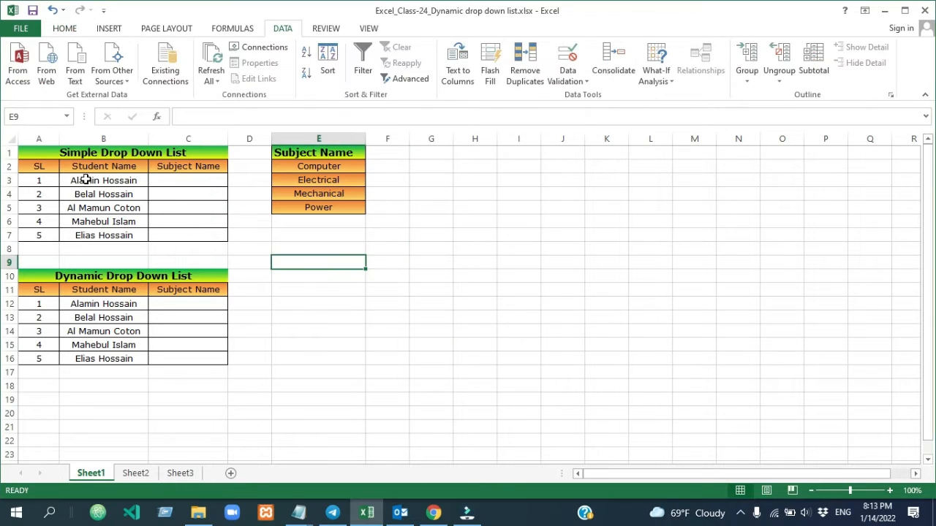
mouse_move(101, 165)
mouse_down()
mouse_move(100, 235)
mouse_move(106, 166)
mouse_move(107, 182)
mouse_up()
click(351, 261)
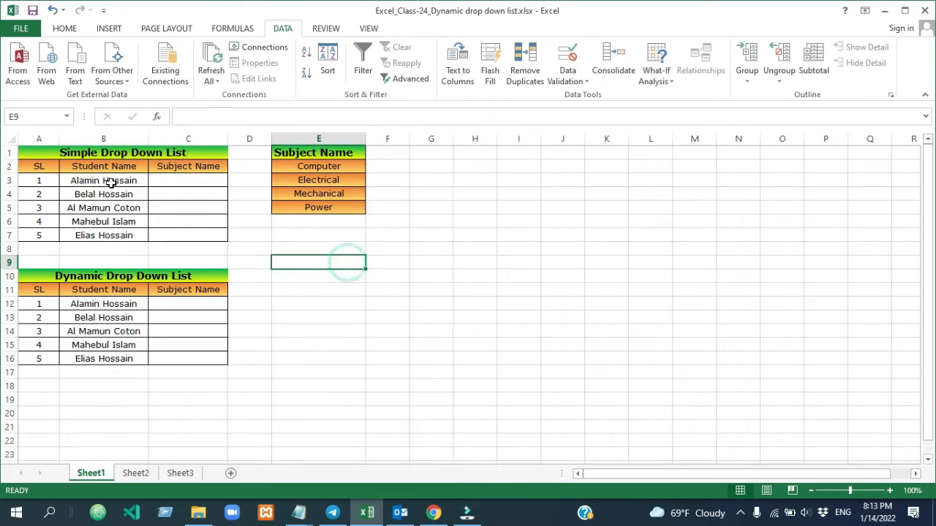
click(114, 169)
drag(114, 168, 113, 233)
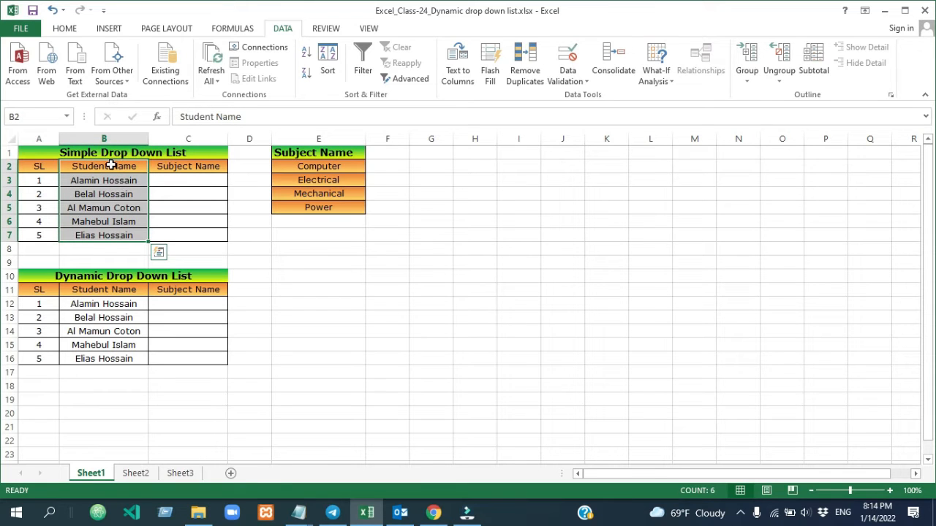
drag(113, 164, 114, 235)
drag(183, 182, 180, 244)
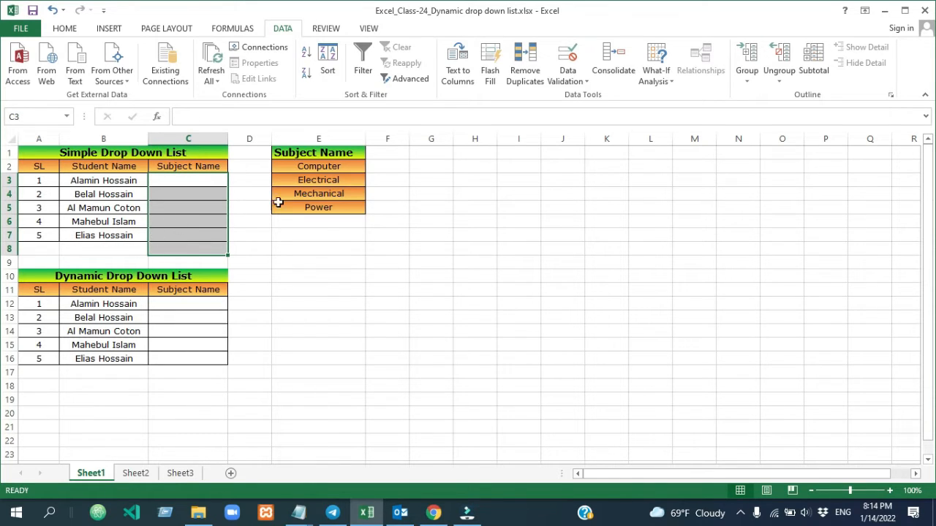
drag(326, 166, 322, 209)
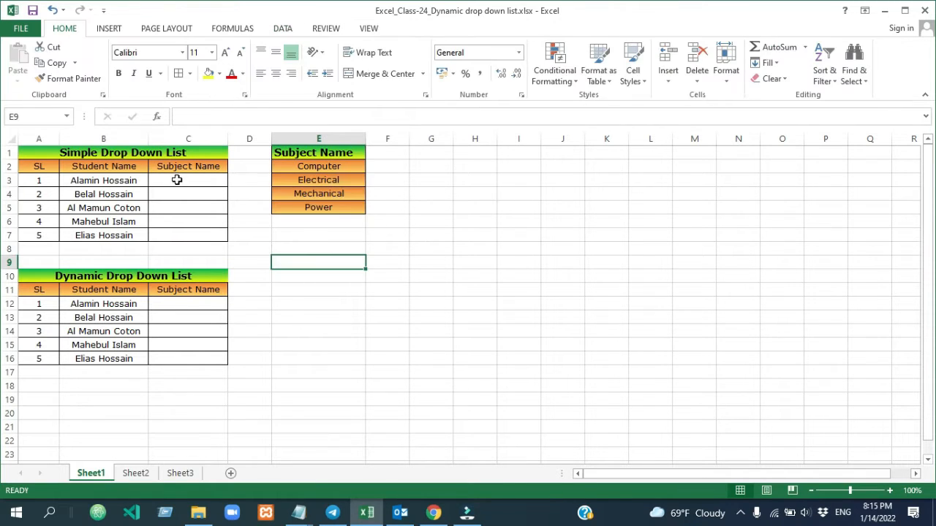
Step: Apply List data validation to cell C3 using the subjects in =$E$2:$E$5 as the source
click(177, 180)
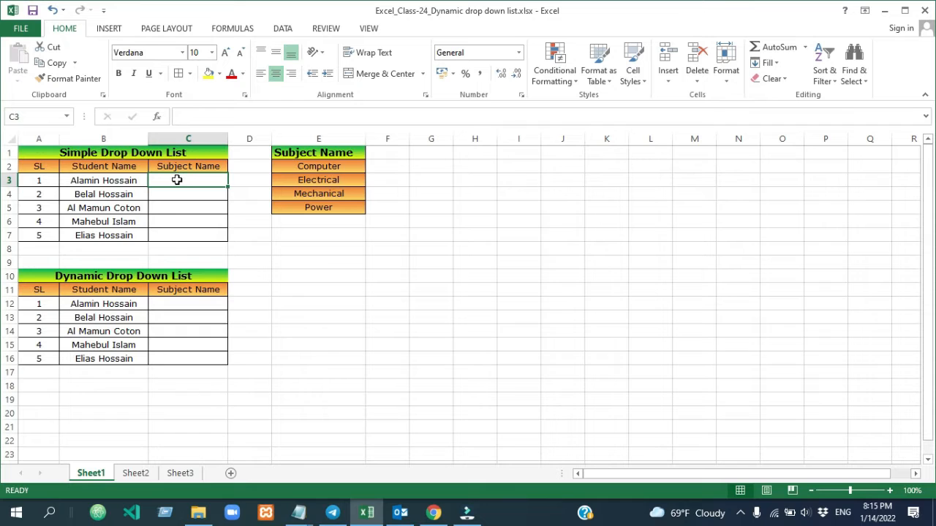
click(289, 29)
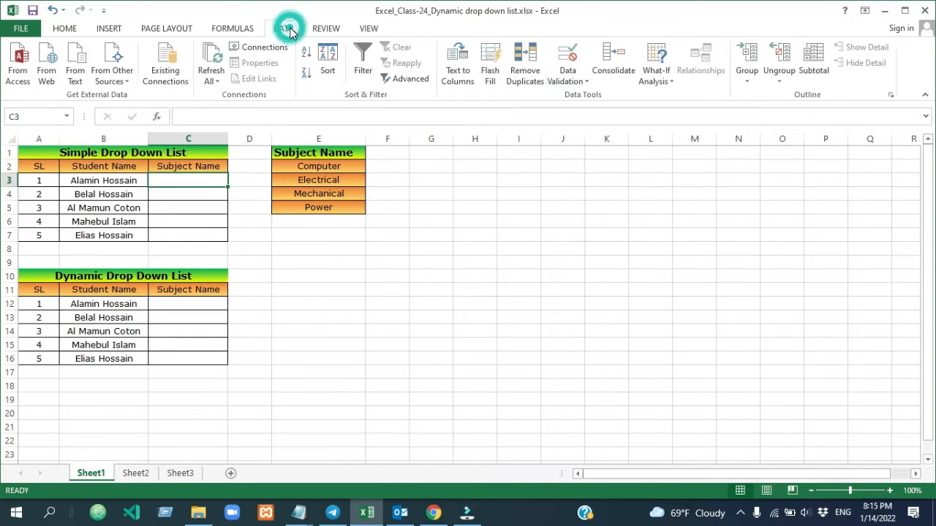
click(570, 59)
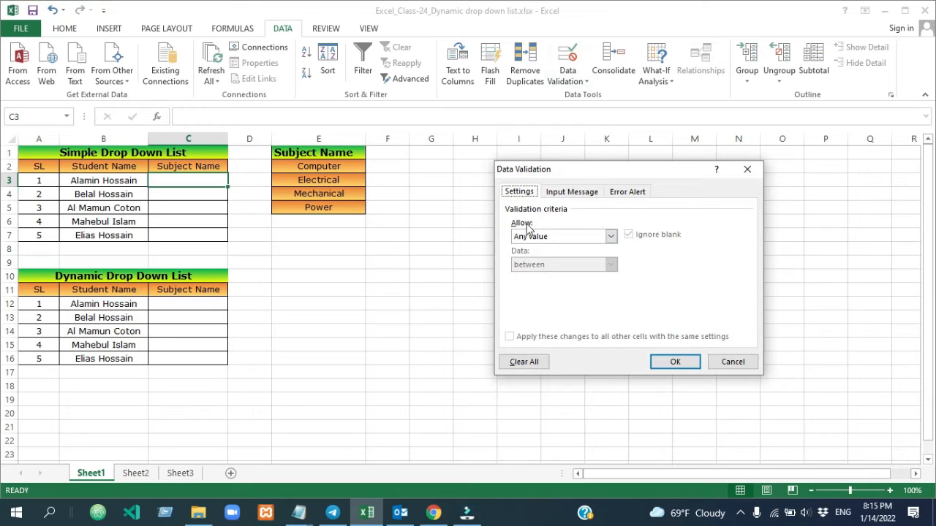
click(610, 236)
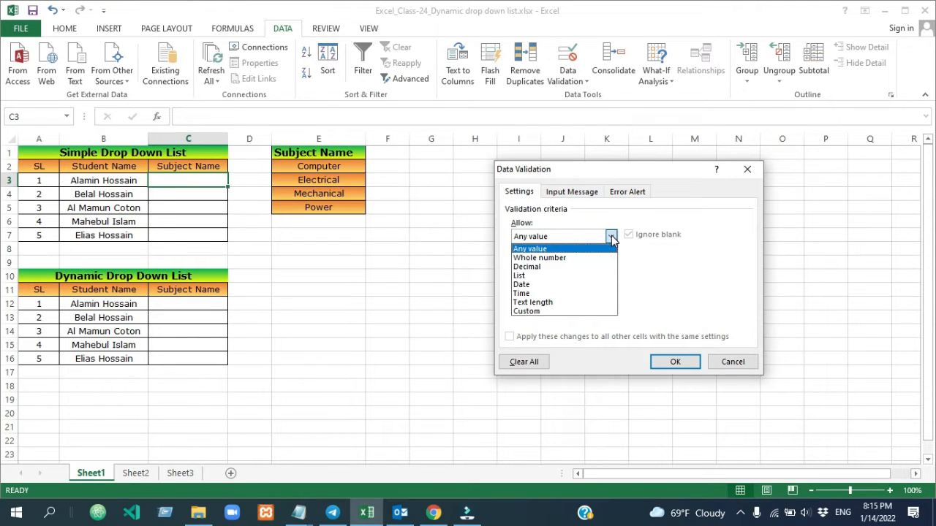
click(539, 276)
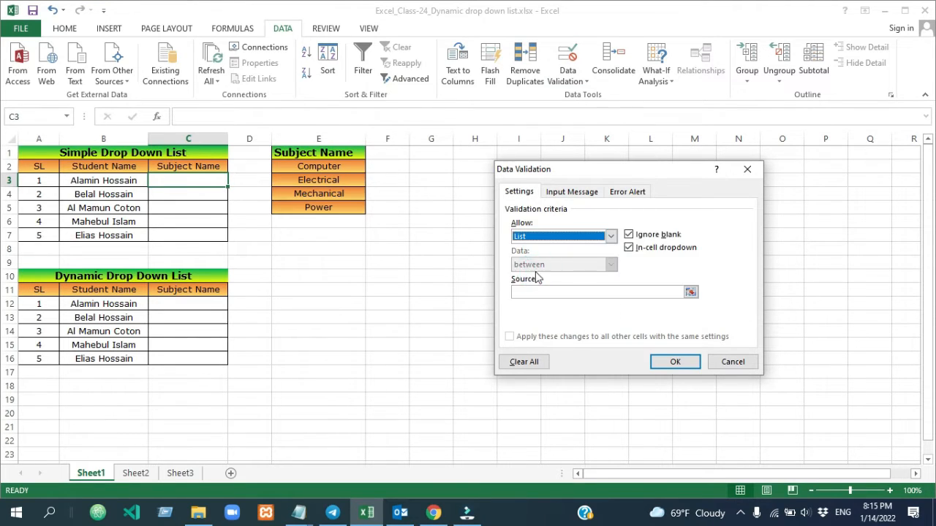
click(526, 292)
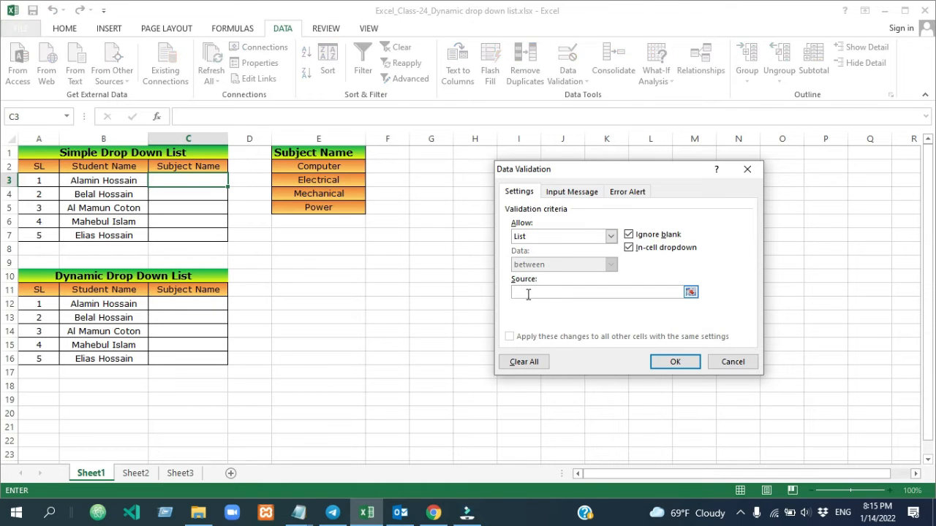
drag(319, 166, 321, 207)
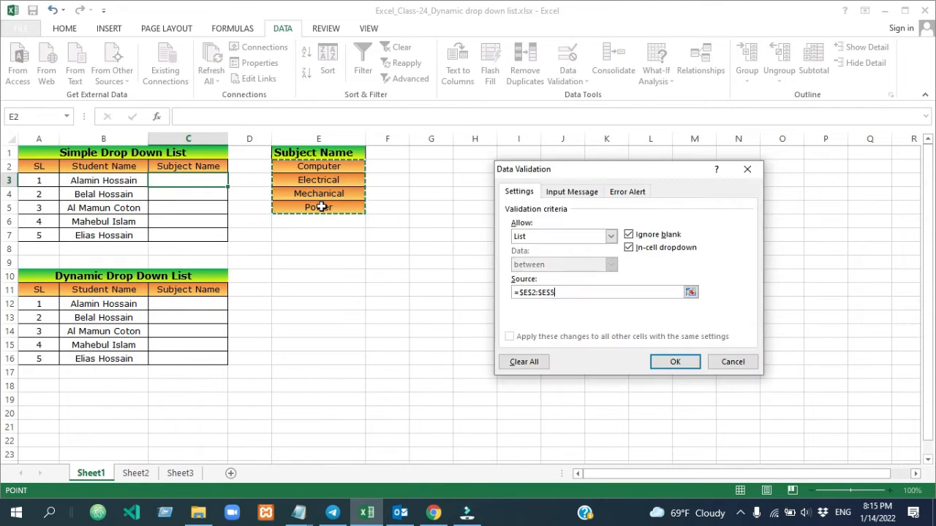
click(676, 361)
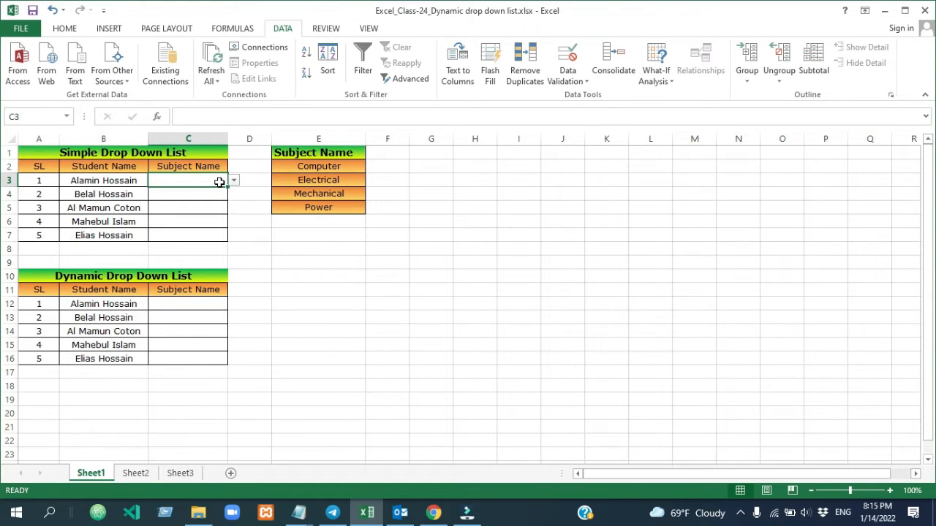
Step: Fill the drop-down validation from C3 down through C7 and check that C4 and C5 have it
drag(228, 188, 222, 236)
click(297, 261)
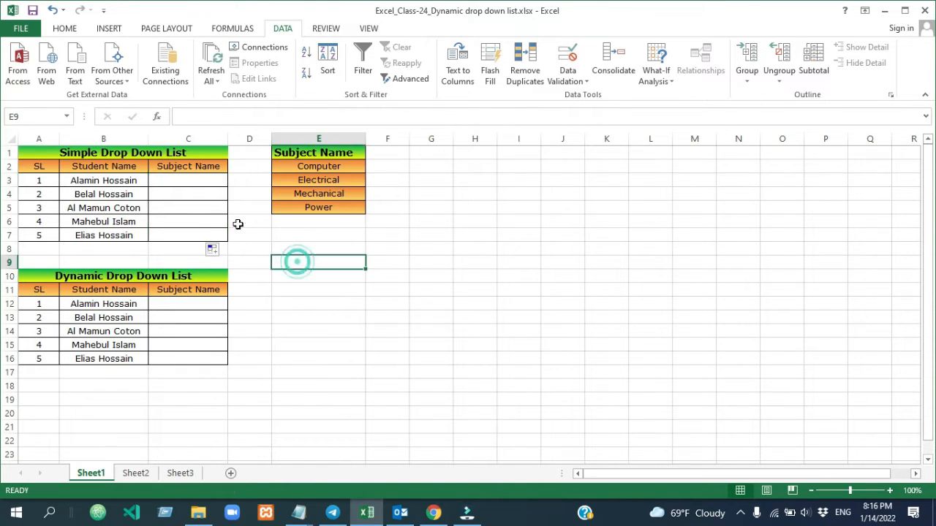
click(217, 194)
click(208, 207)
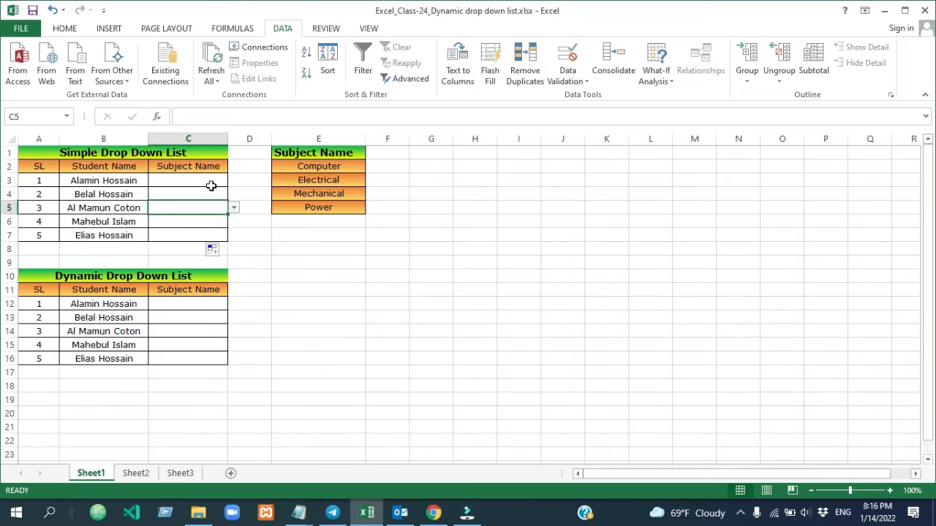
Step: Choose Computer in C3 and Electrical in C4 from their drop-down lists, and view the choices offered in C5
click(209, 182)
click(235, 181)
click(169, 192)
click(219, 208)
click(233, 208)
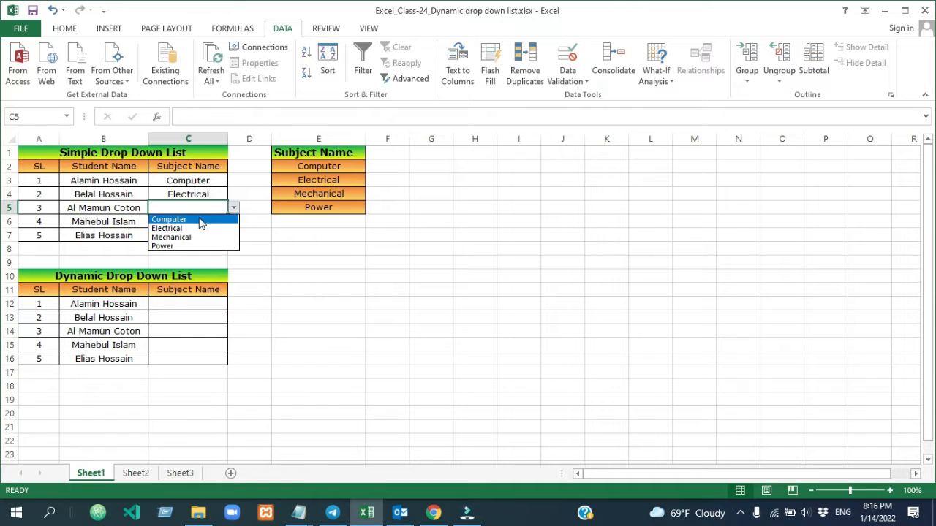
click(290, 266)
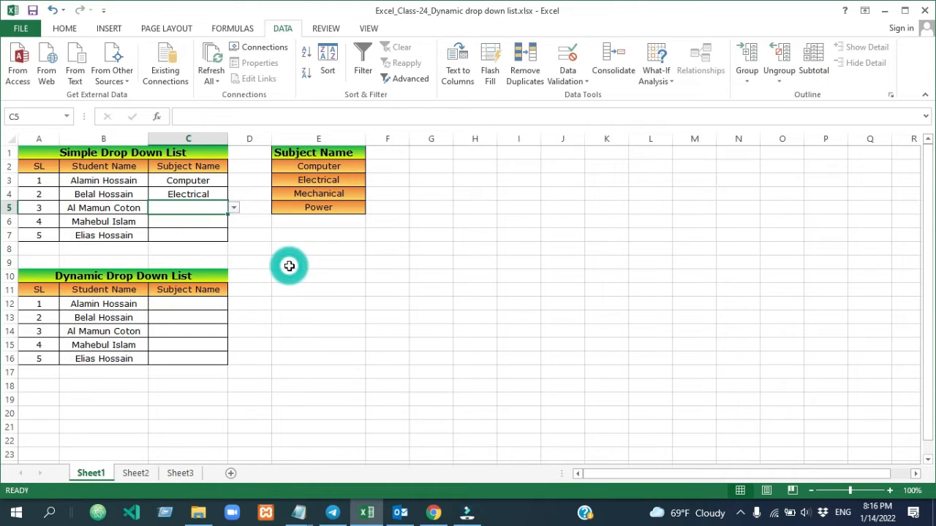
Step: Add Civil as a new subject in cell E6, below Power
click(319, 226)
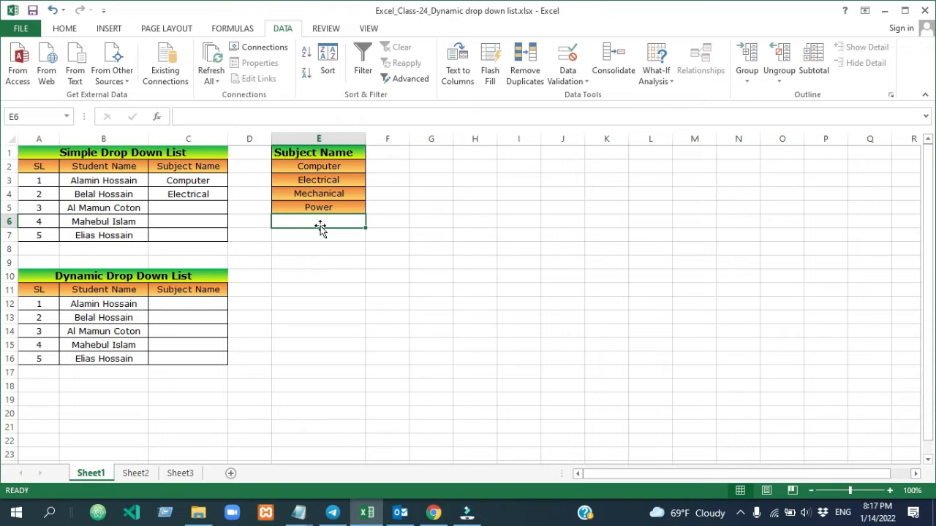
text(Ci)
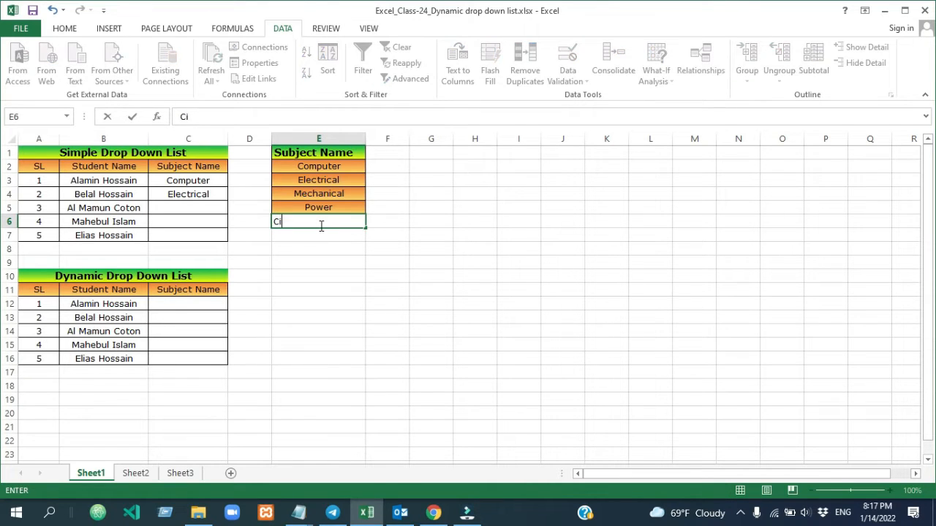
text(vil)
click(319, 291)
Step: Check the drop-down choices in C5 against the extended subject list for the Civil entry
click(208, 207)
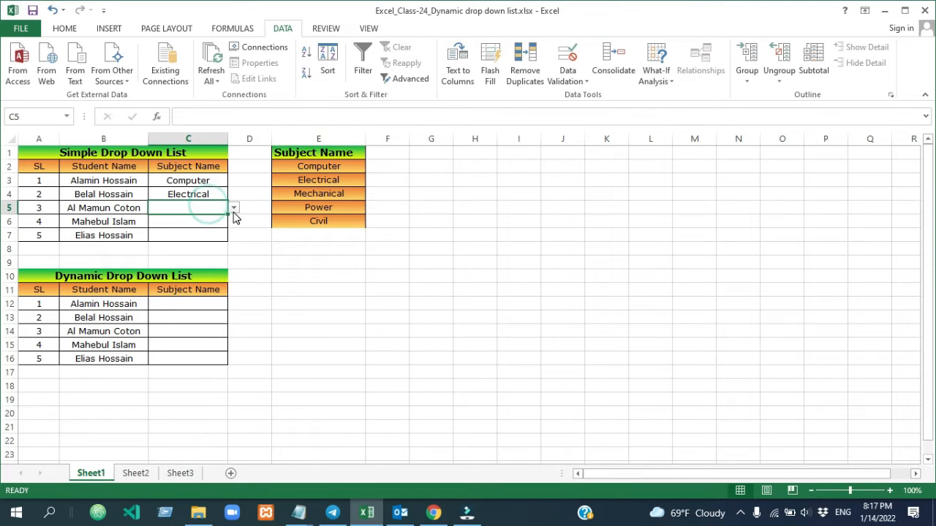
click(233, 208)
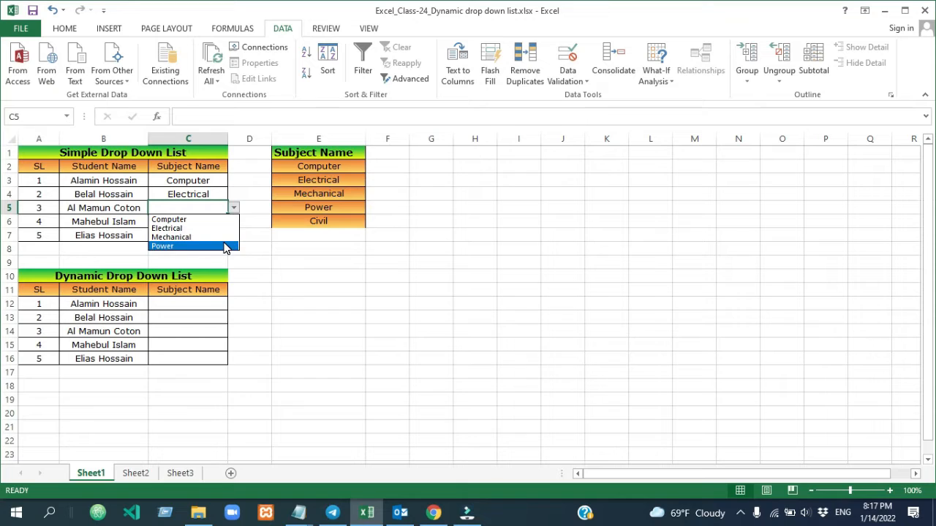
click(326, 298)
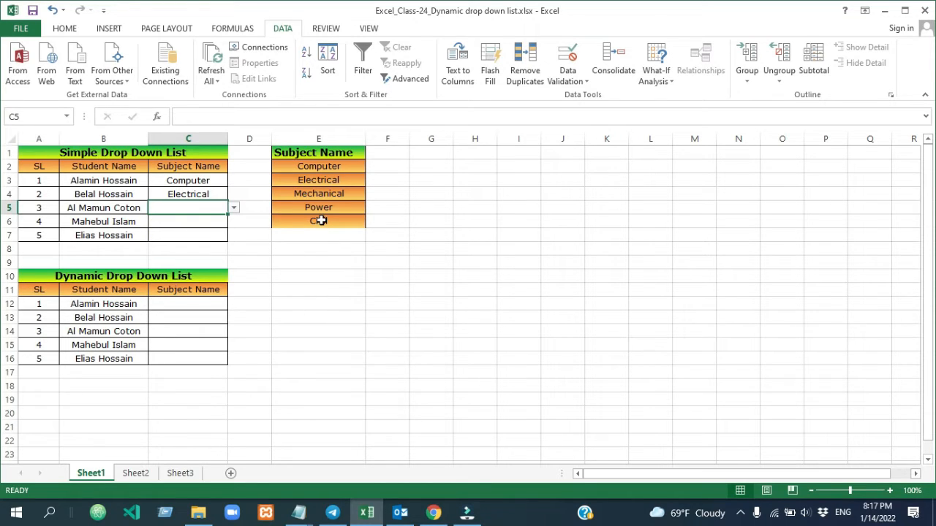
click(233, 208)
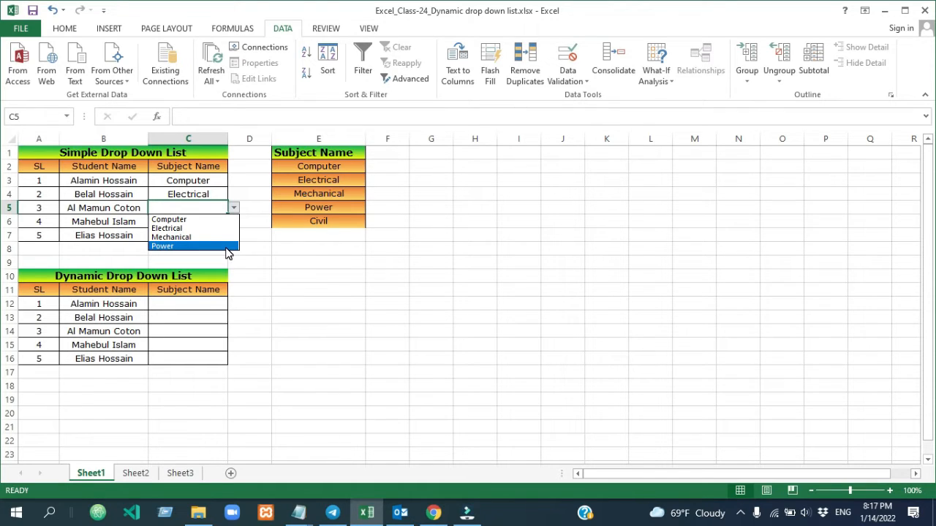
click(298, 300)
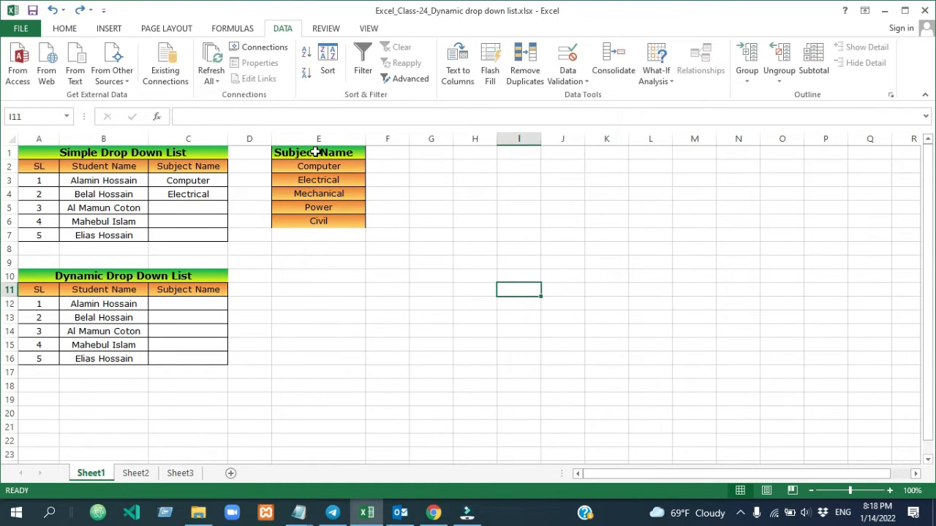
Step: Format the subject list E1:E6 as a table with headers, using the custom table style
drag(313, 153, 308, 225)
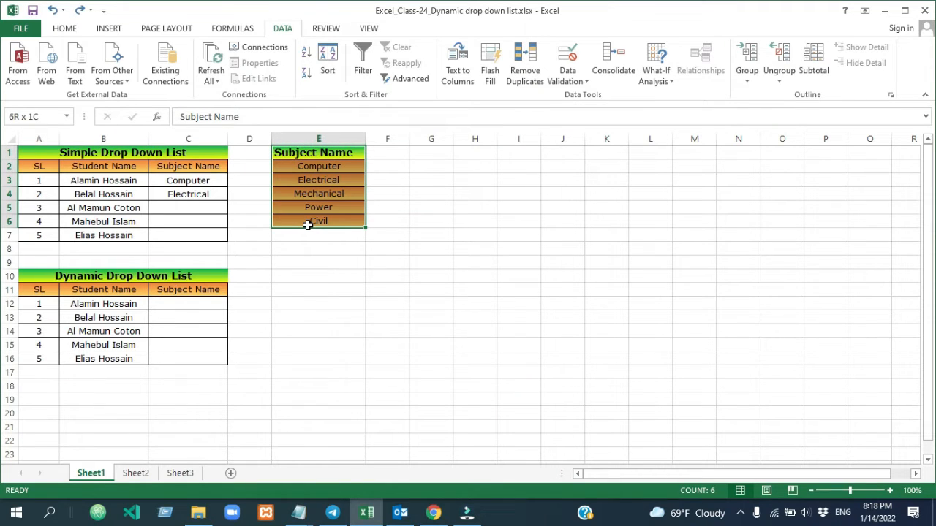
drag(308, 225, 307, 224)
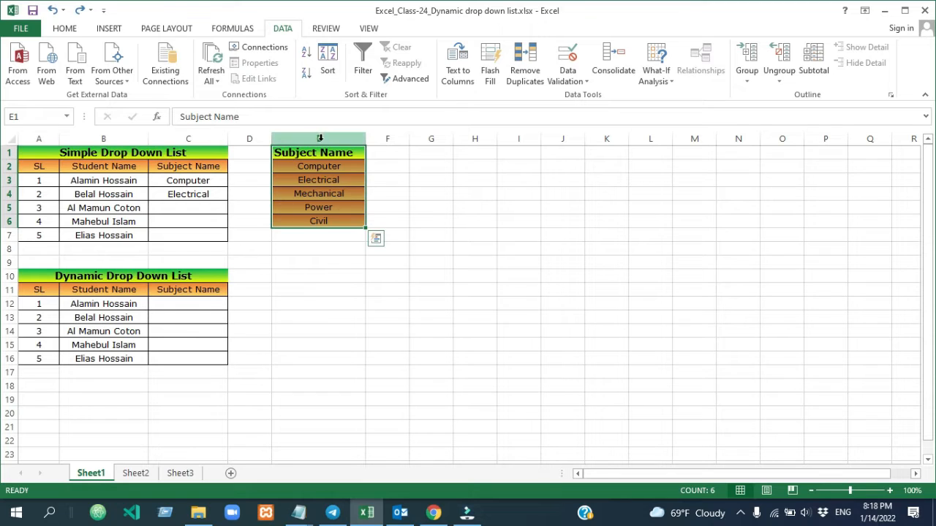
click(66, 28)
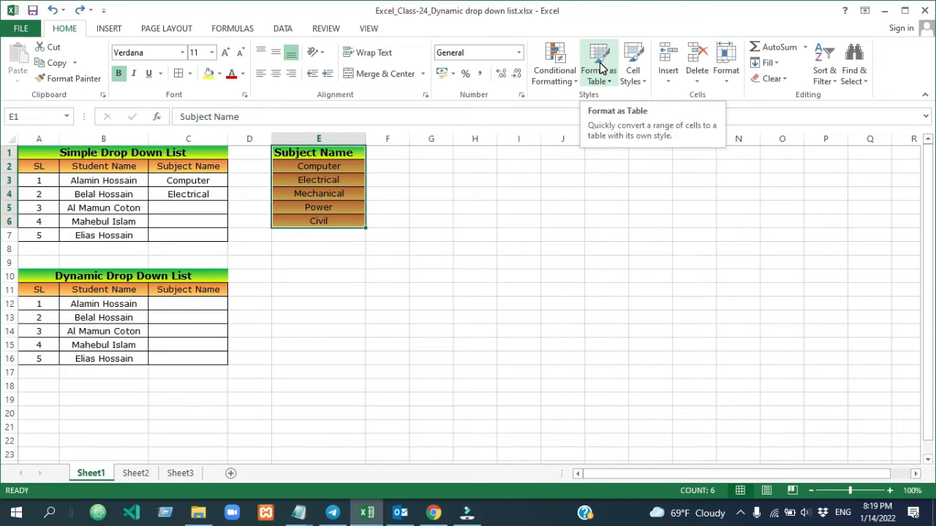
click(599, 68)
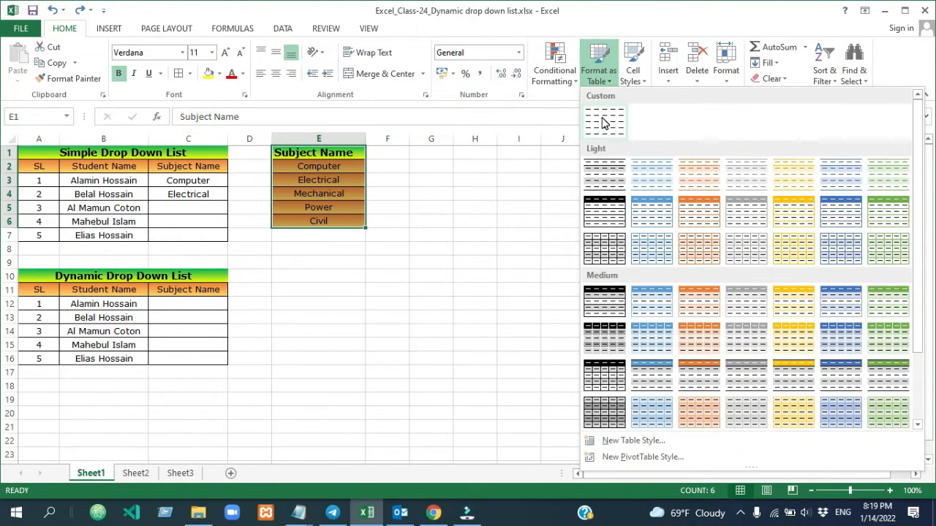
click(604, 123)
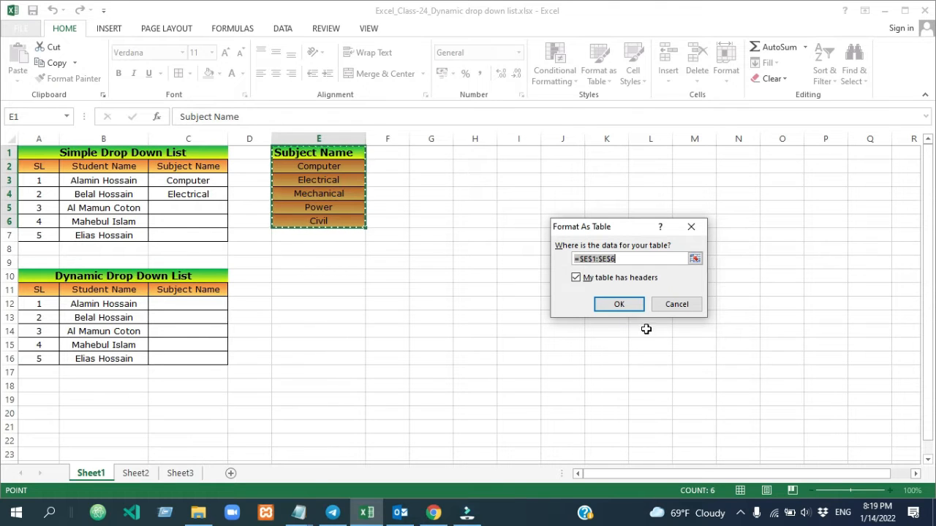
click(628, 307)
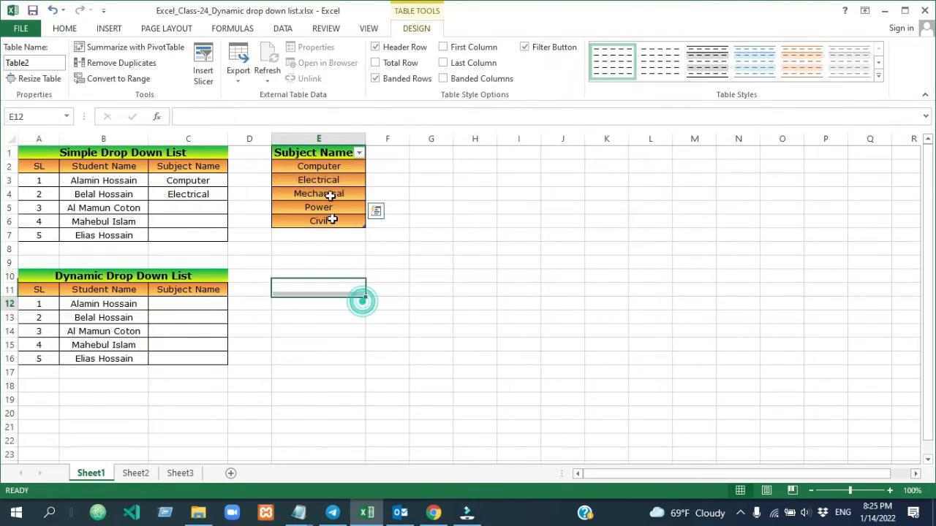
drag(324, 152, 325, 222)
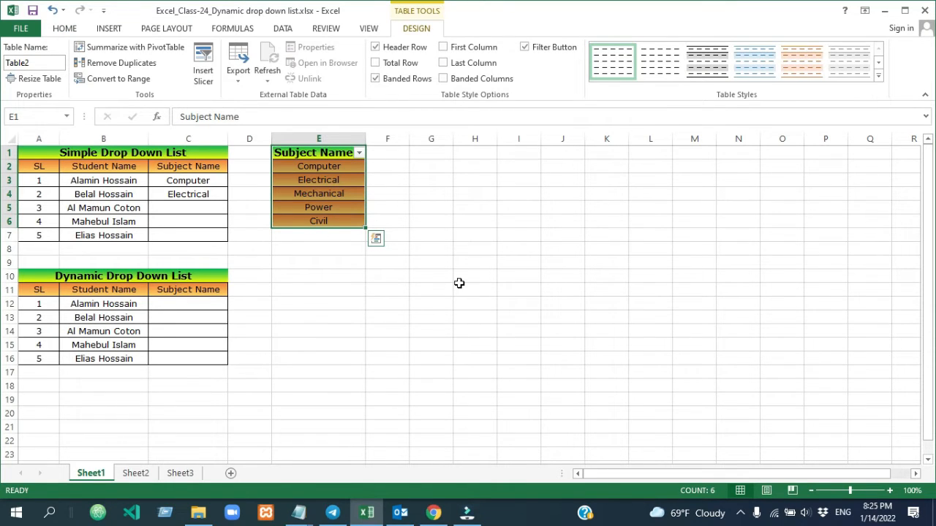
click(426, 262)
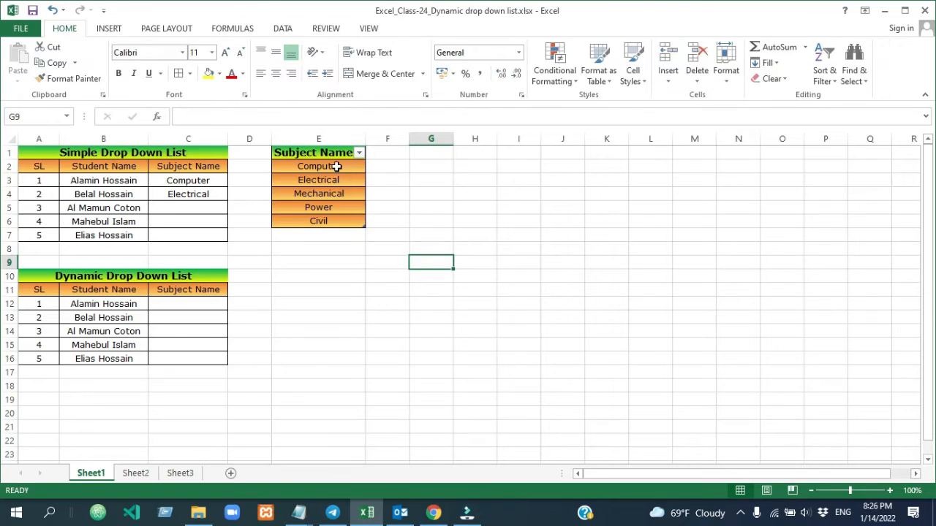
Step: Convert the subject table E1:E6 back to a normal range
drag(326, 154, 319, 222)
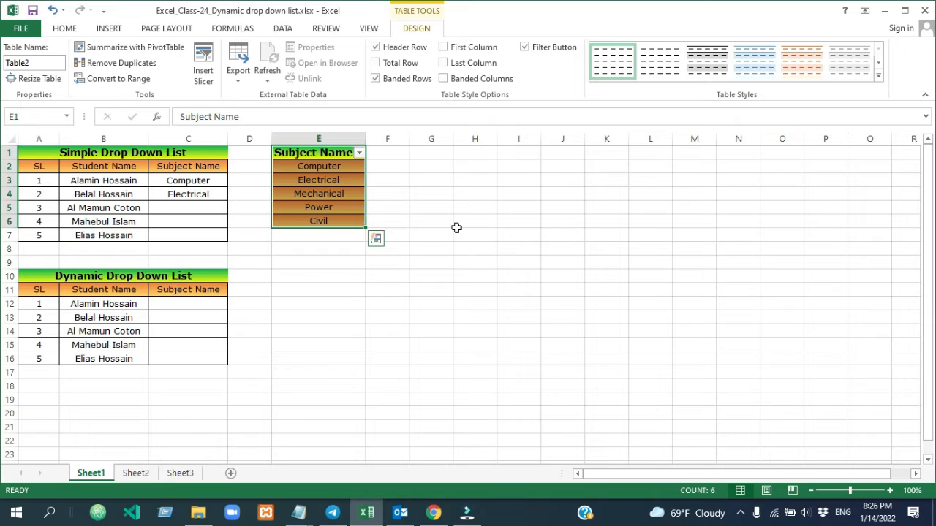
click(108, 30)
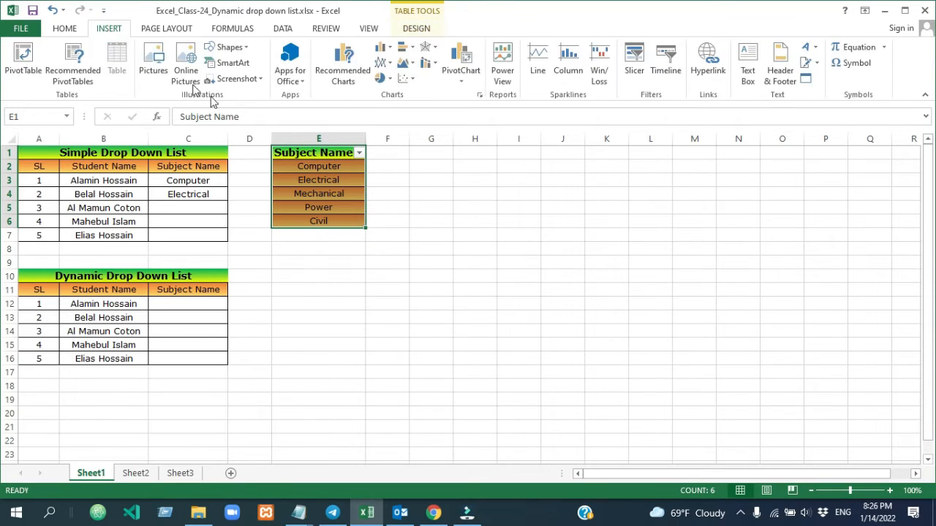
click(415, 29)
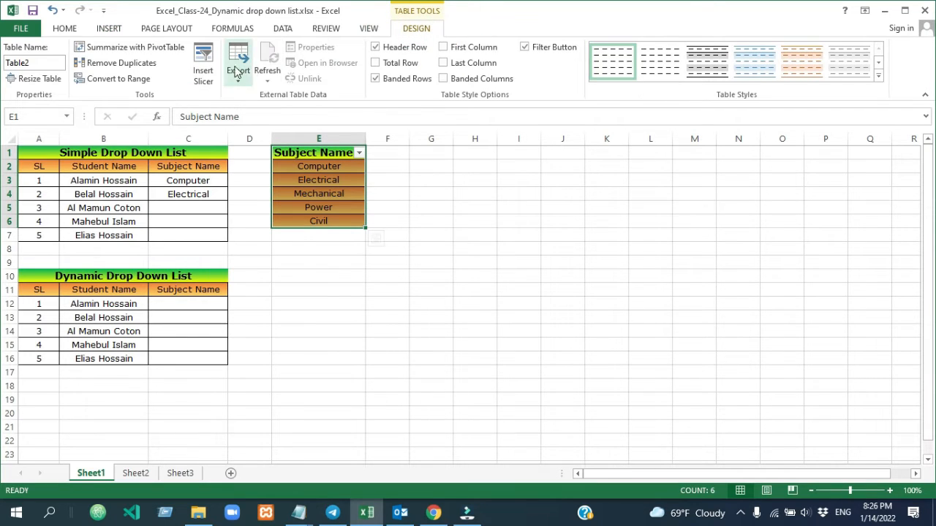
click(113, 78)
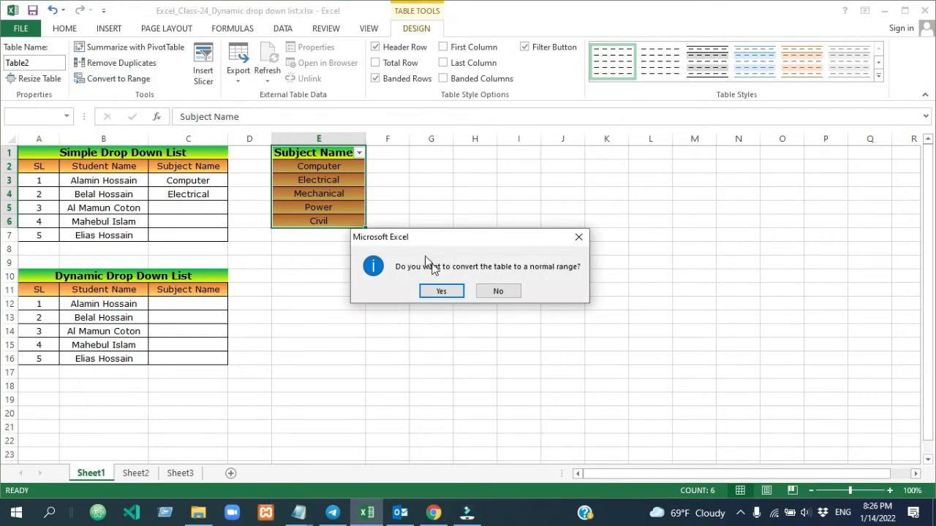
click(442, 292)
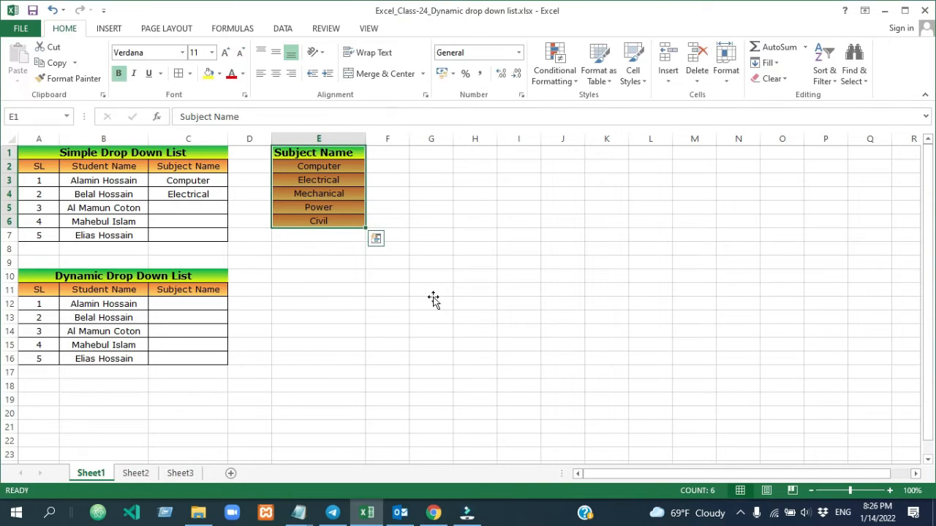
click(432, 301)
drag(332, 158, 328, 216)
click(461, 304)
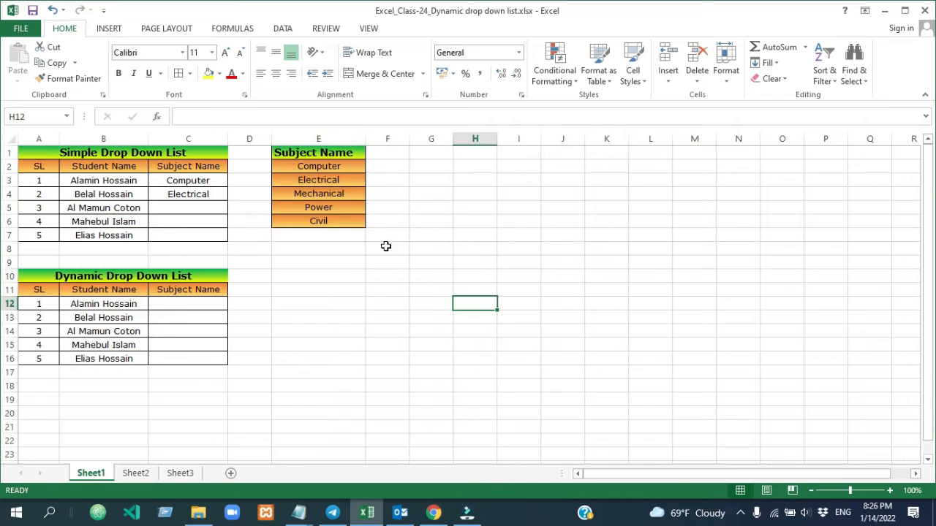
Step: Create a table with headers from the subject list E1:E6
click(339, 157)
drag(339, 157, 334, 219)
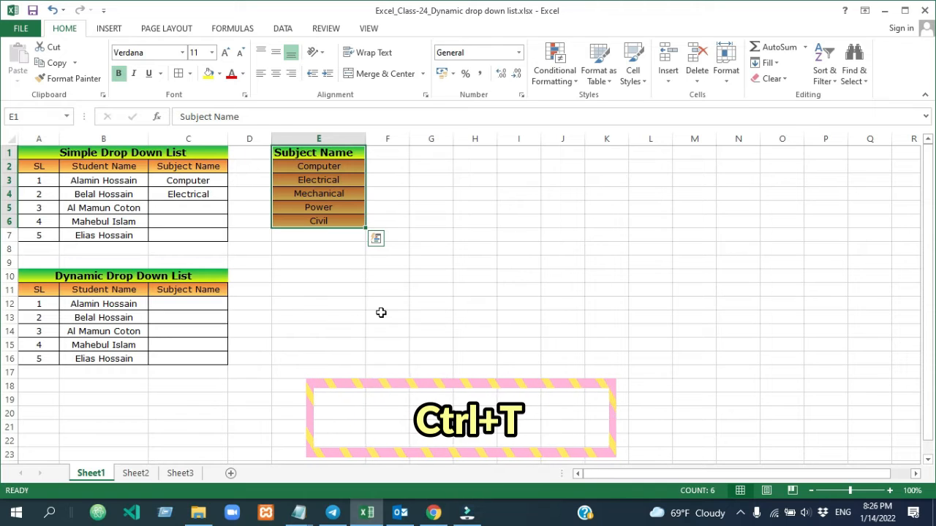
key(ctrl+t)
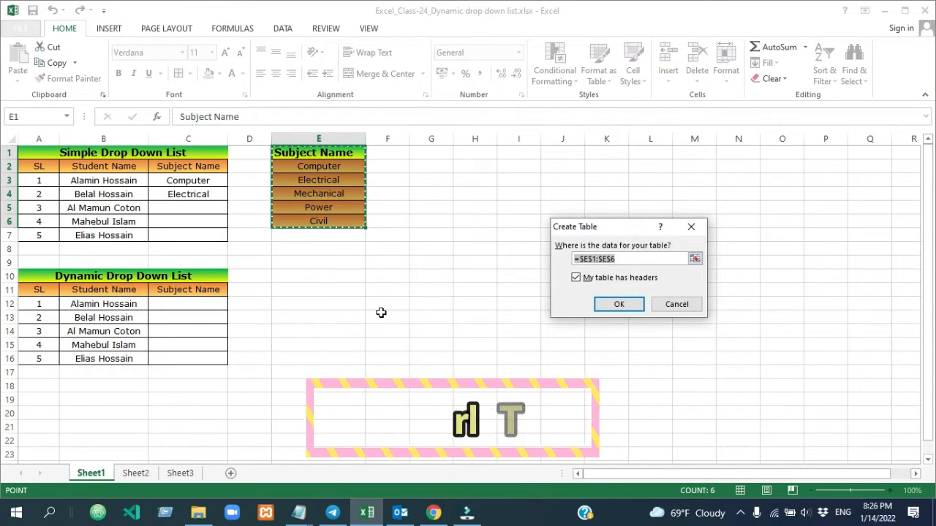
click(614, 307)
click(547, 322)
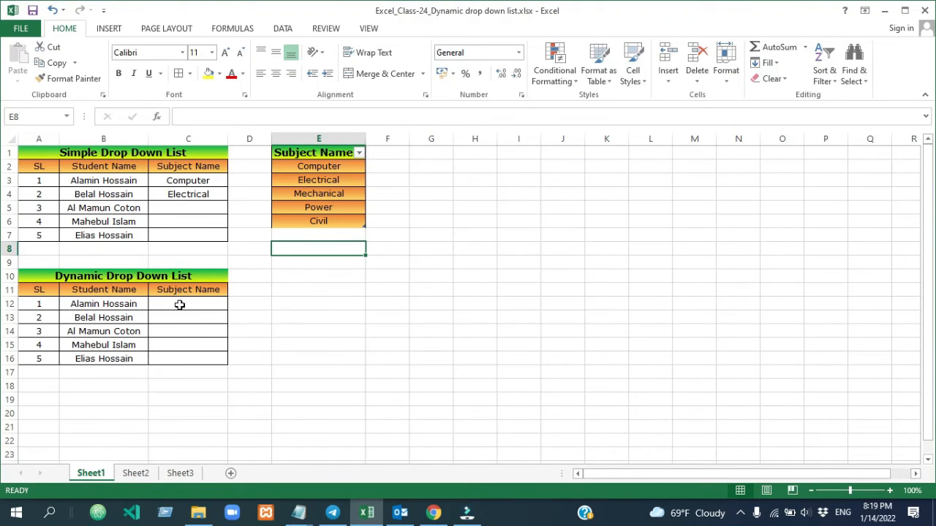
Step: Add List data validation to cell C12 with the table's subject cells =$E$2:$E$6 as the source
click(179, 305)
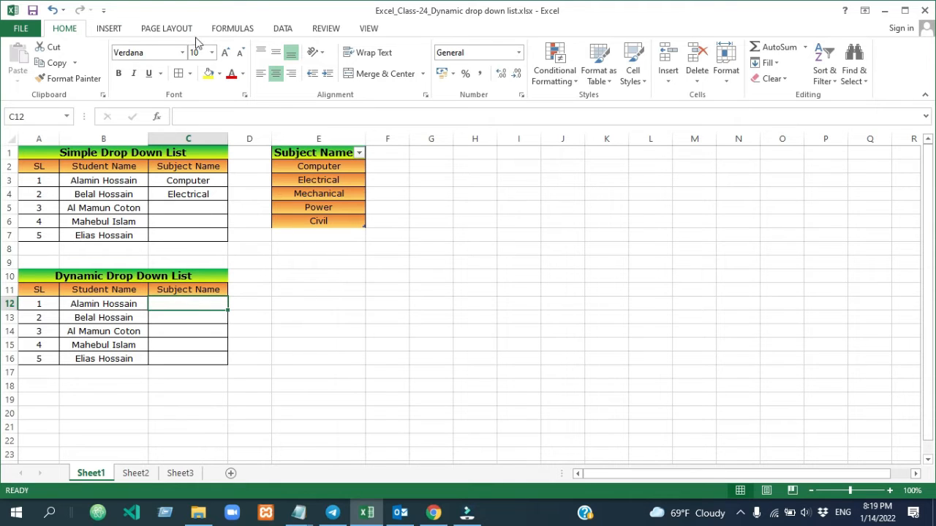
click(282, 30)
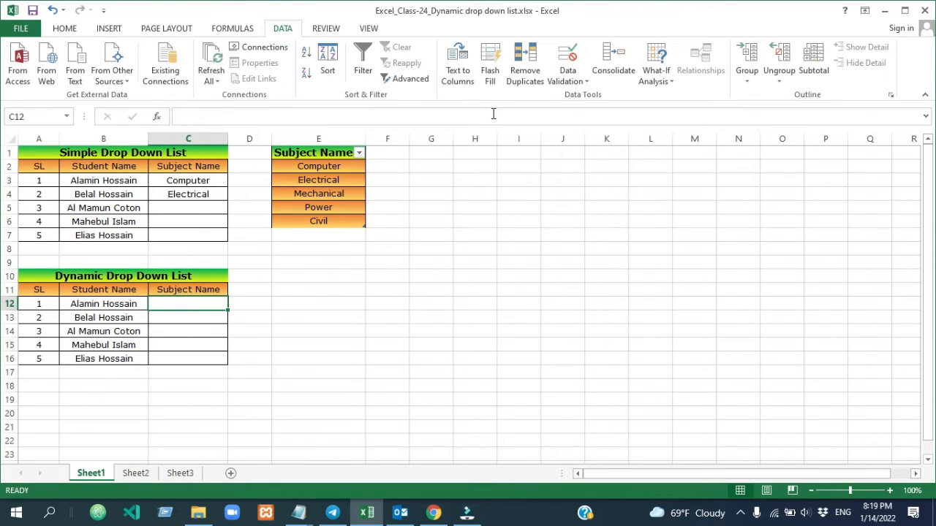
click(574, 51)
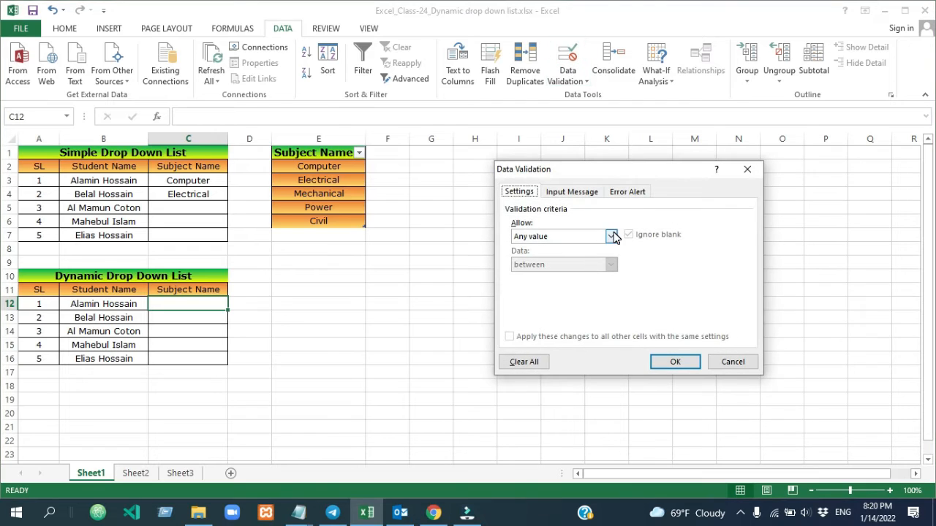
click(611, 236)
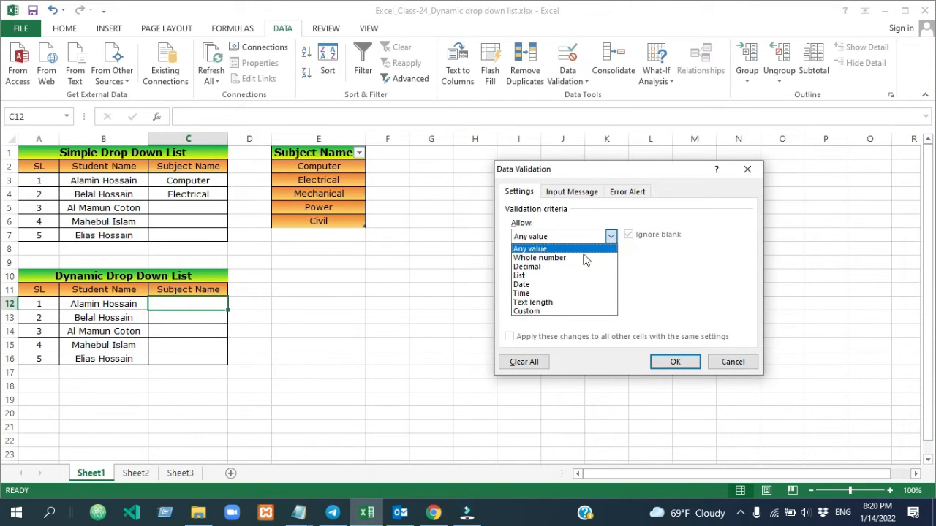
click(562, 275)
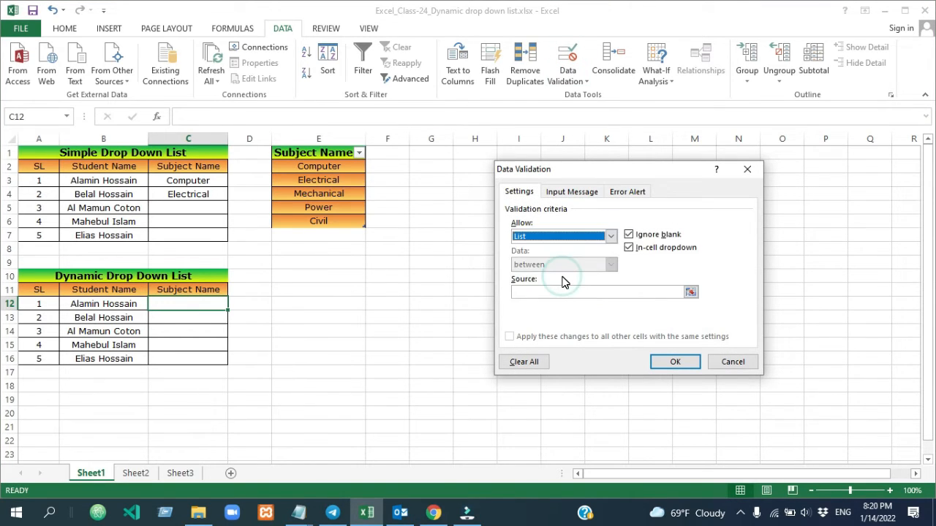
click(555, 291)
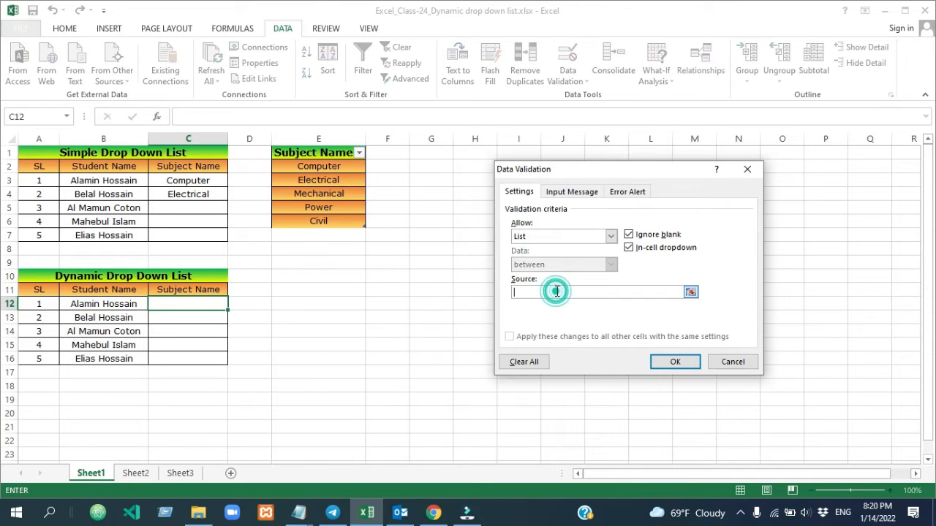
click(324, 167)
drag(324, 167, 319, 217)
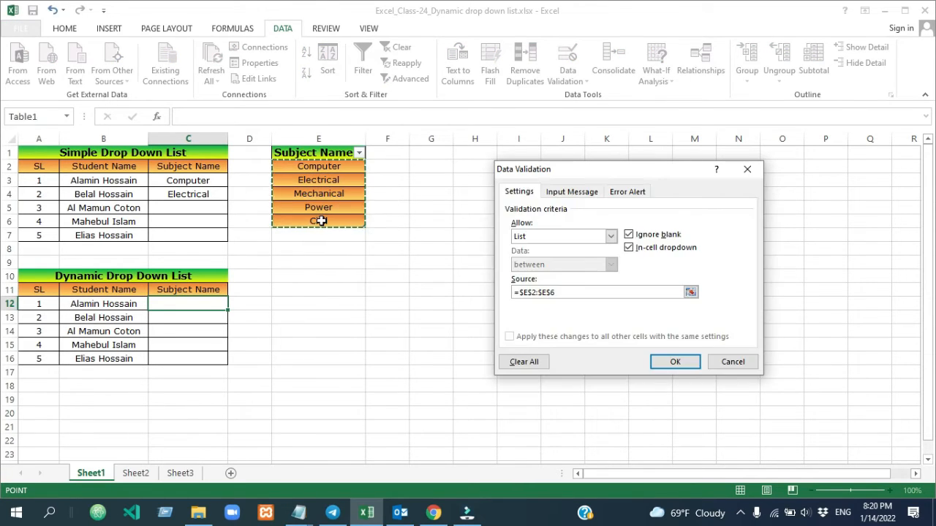
click(683, 363)
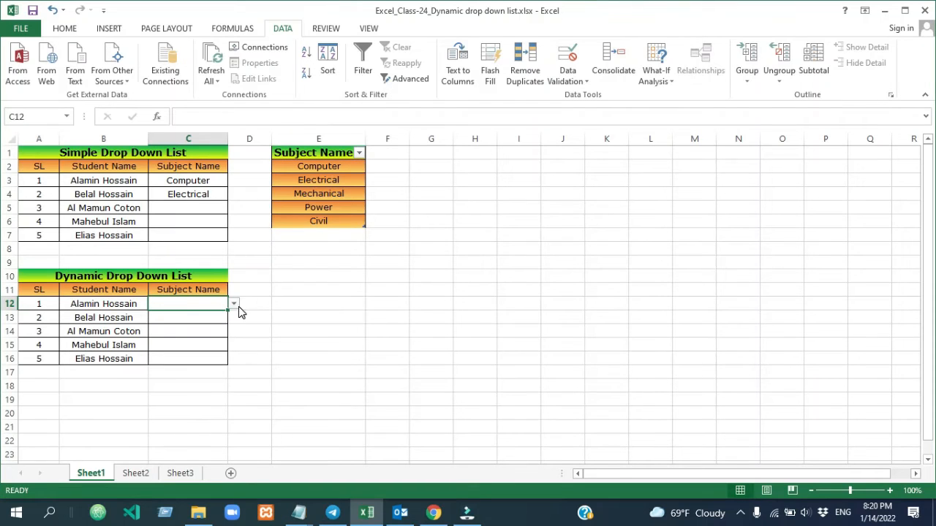
Step: View the drop-down choices in C12 and fill the drop-down list down through C16
click(234, 304)
click(234, 305)
drag(227, 310, 228, 363)
click(208, 299)
Step: Add Telecom as a new subject in cell E7, directly below Civil
click(334, 237)
click(334, 237)
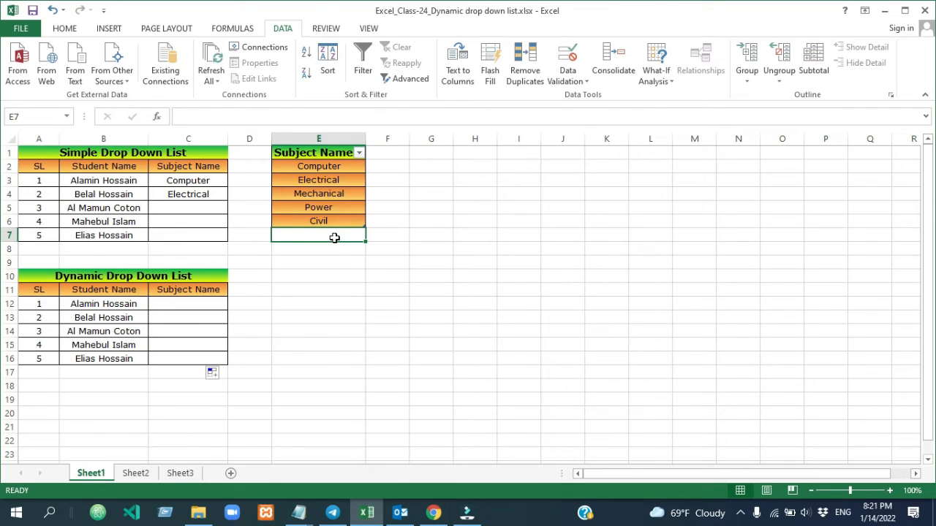
text(Telecom)
click(367, 305)
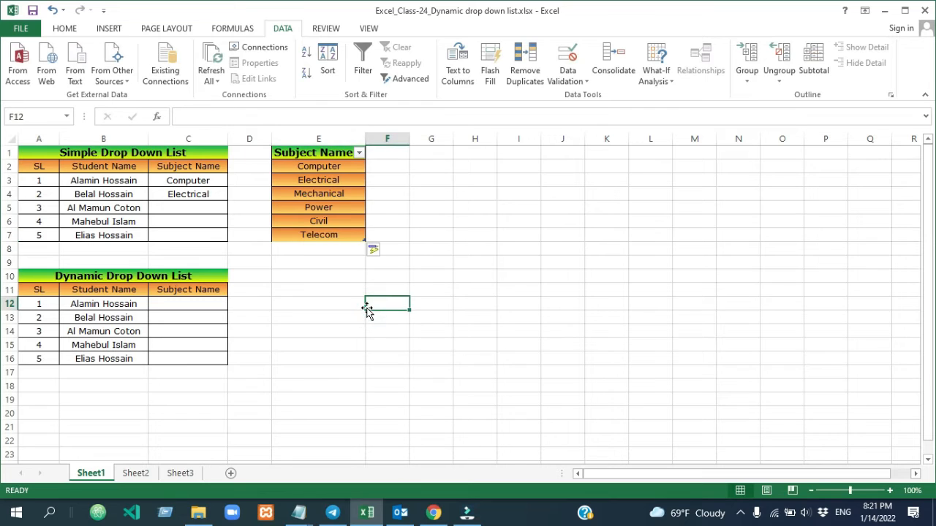
Step: Check the drop-down choices in C12 for the Telecom entry
click(207, 304)
click(233, 304)
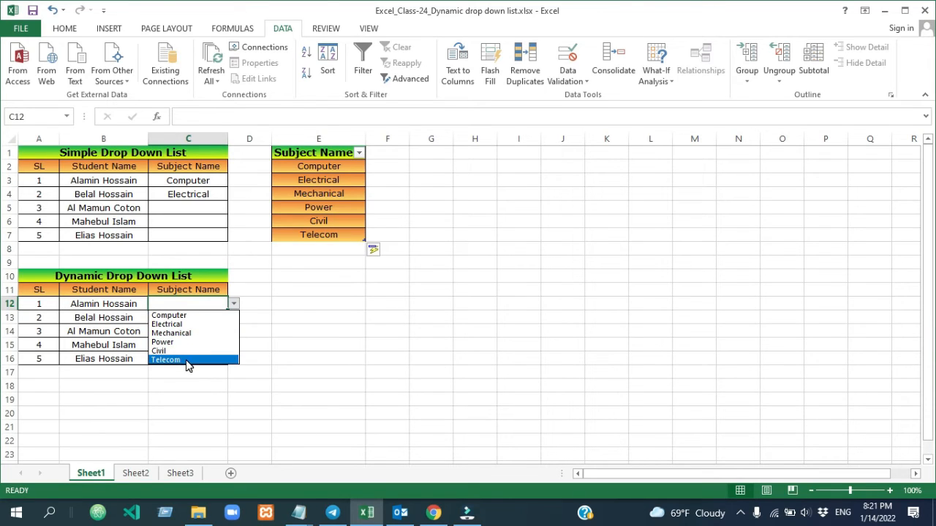
click(329, 236)
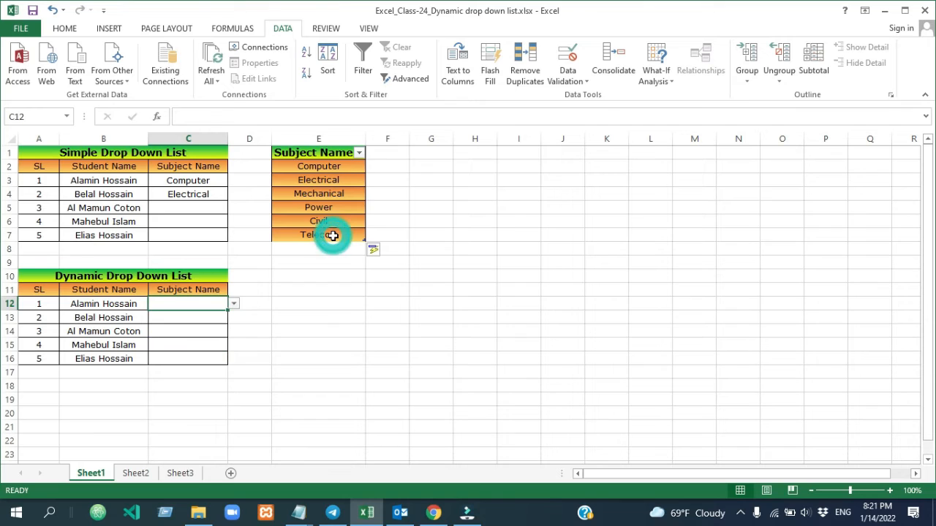
Step: Delete the Telecom entry from cell E7 of the subject table
click(333, 236)
key(Delete)
click(322, 328)
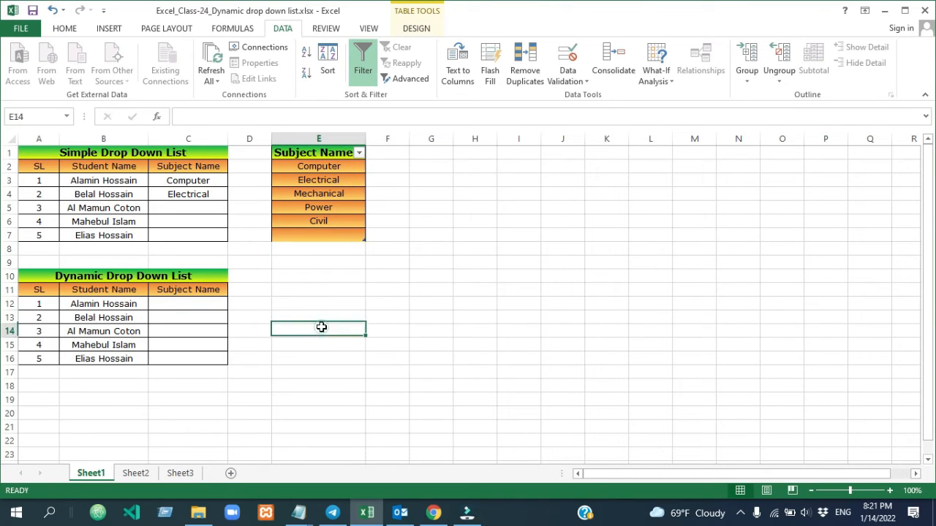
Step: Compare the drop-down choices in C12 with the subject table cells E2:E7, including the emptied cell E7
click(184, 301)
click(233, 303)
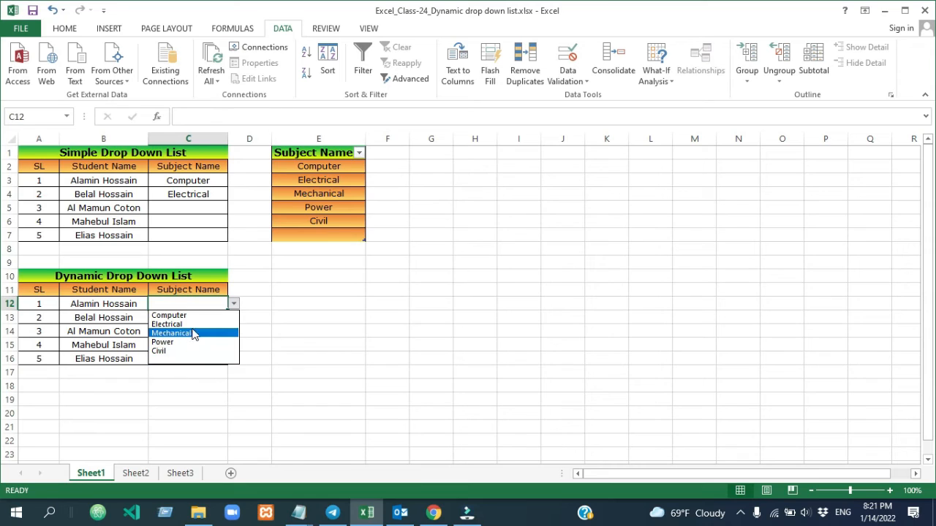
click(300, 348)
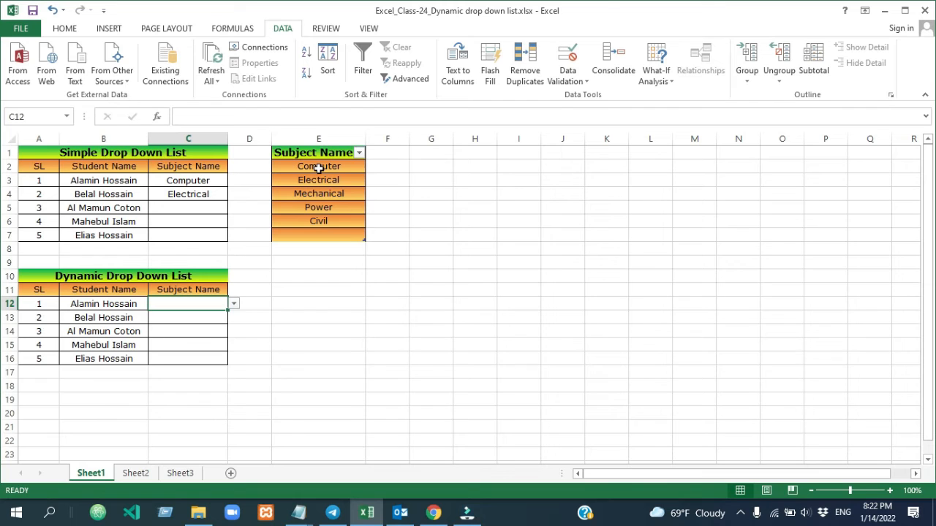
drag(318, 166, 315, 233)
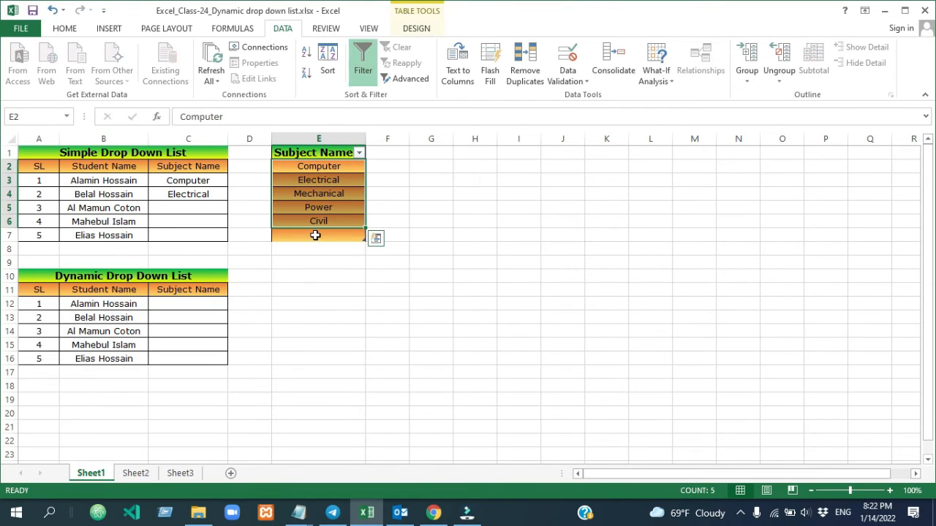
click(315, 234)
click(195, 303)
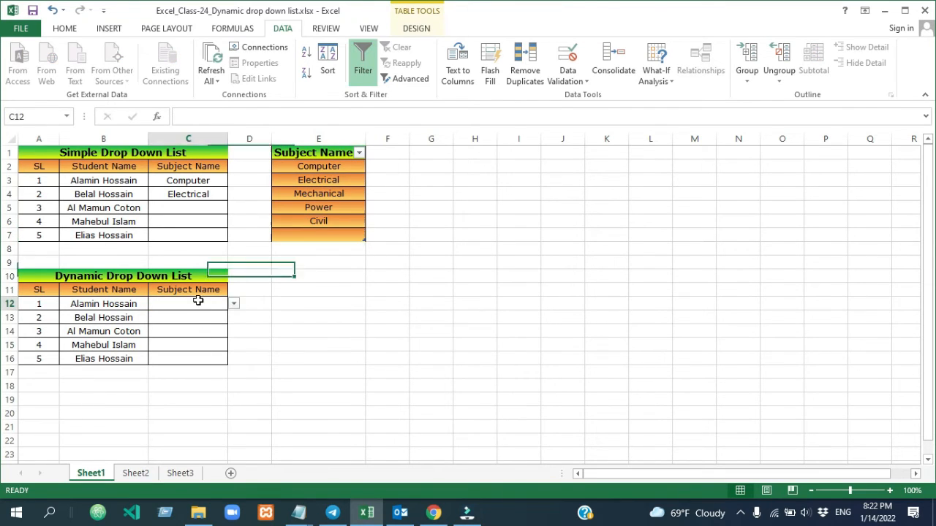
click(236, 306)
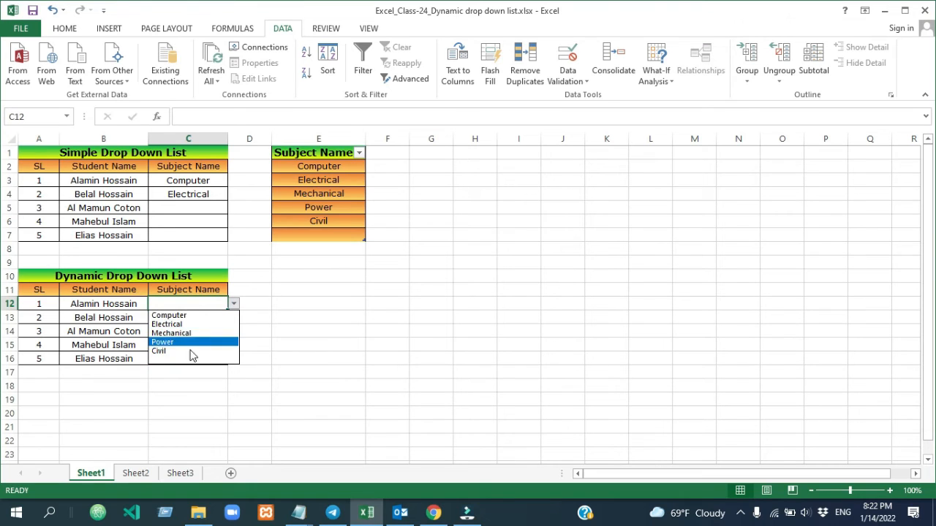